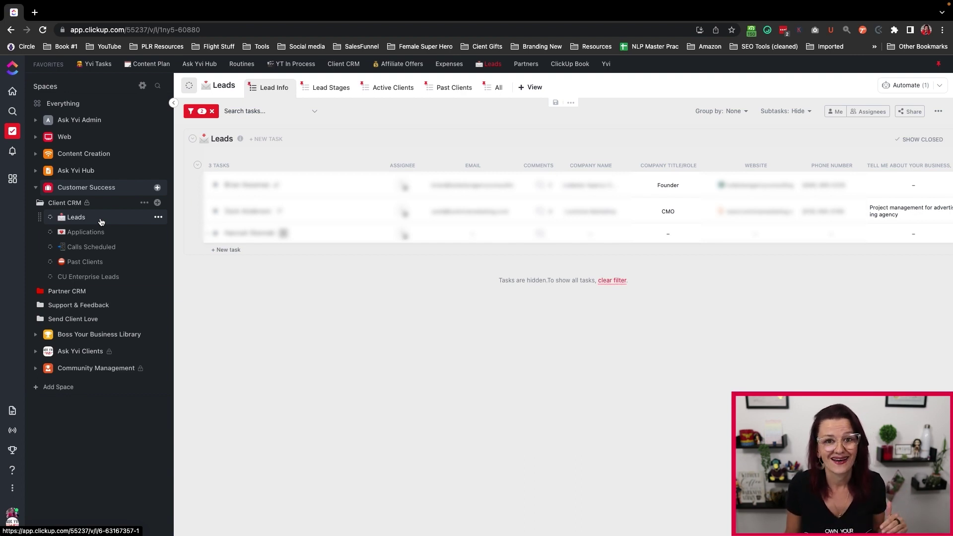
Open the Leads list and delete the Past Clients list from the Client CRM folder
{"action": "left_click", "coordinate": [100, 218]}
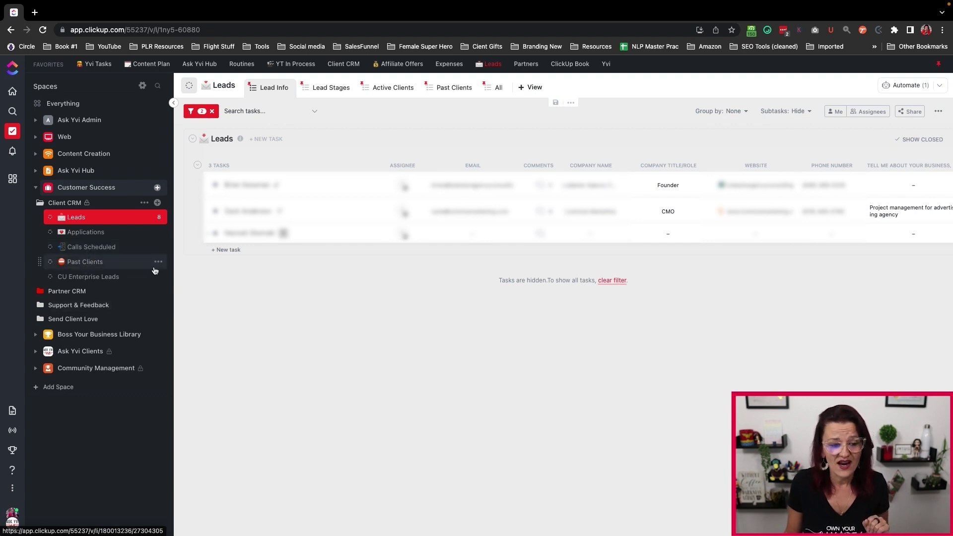
{"action": "left_click", "coordinate": [158, 261]}
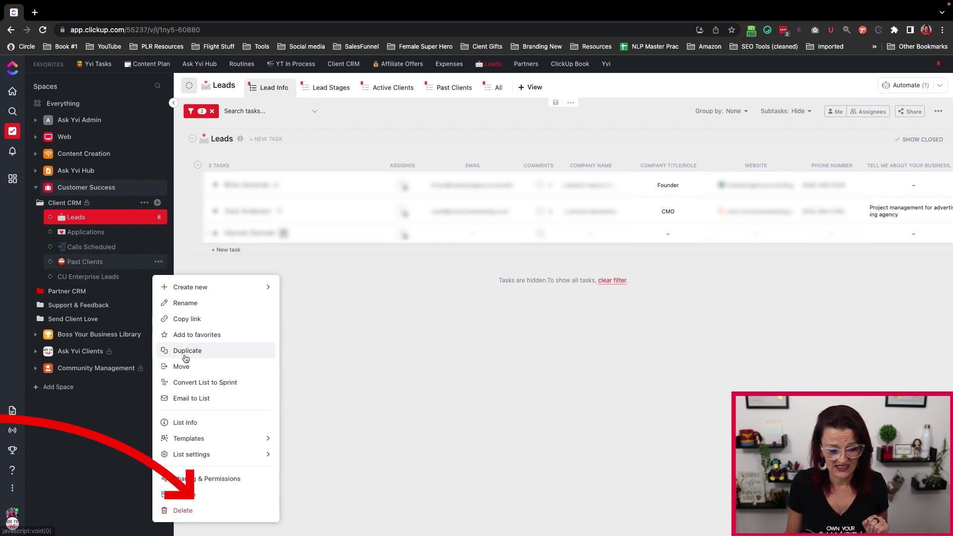
{"action": "left_click", "coordinate": [191, 512]}
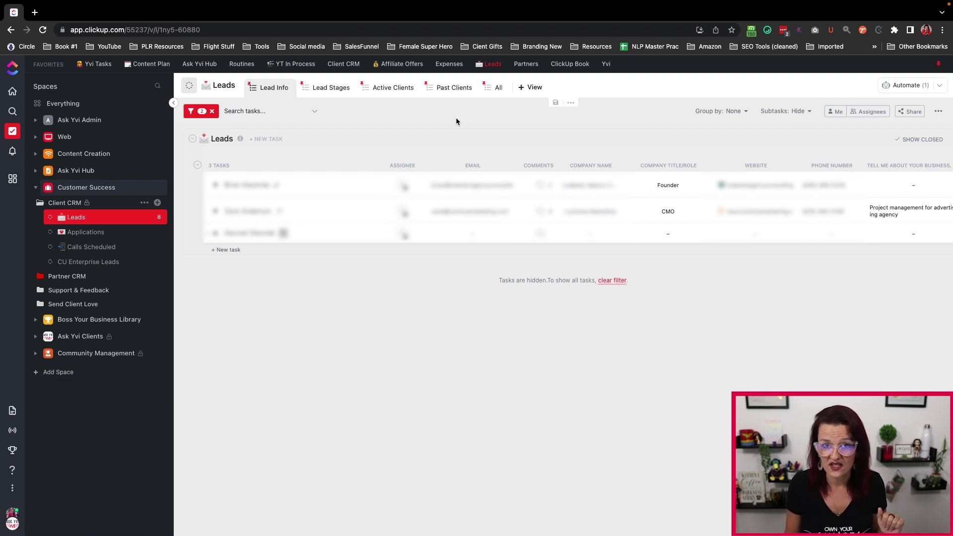
Review the Lead Info view's Client Stage filters and its lead detail columns across to Referred From
{"action": "left_click", "coordinate": [202, 111]}
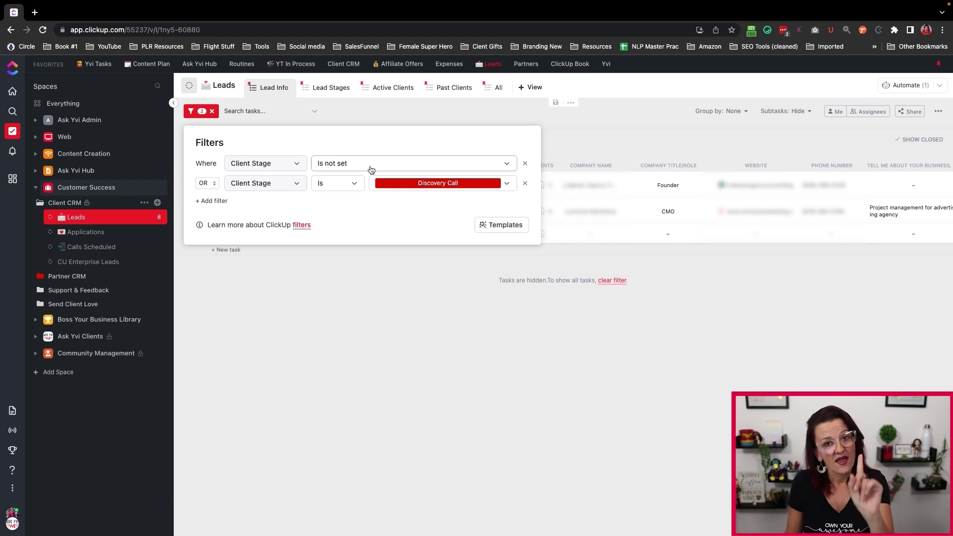
{"action": "left_click", "coordinate": [450, 115]}
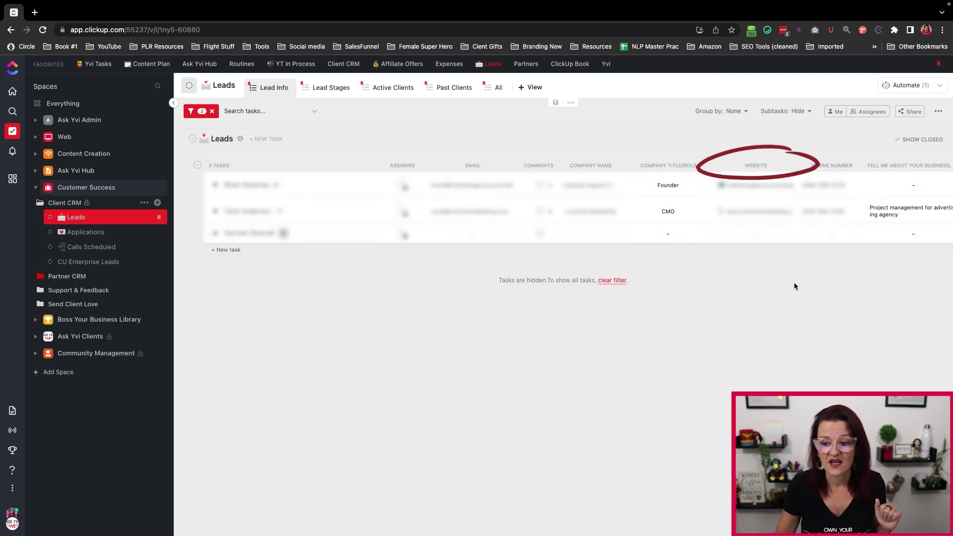
{"action": "scroll", "coordinate": [794, 287], "scroll_direction": "right", "scroll_amount": 5}
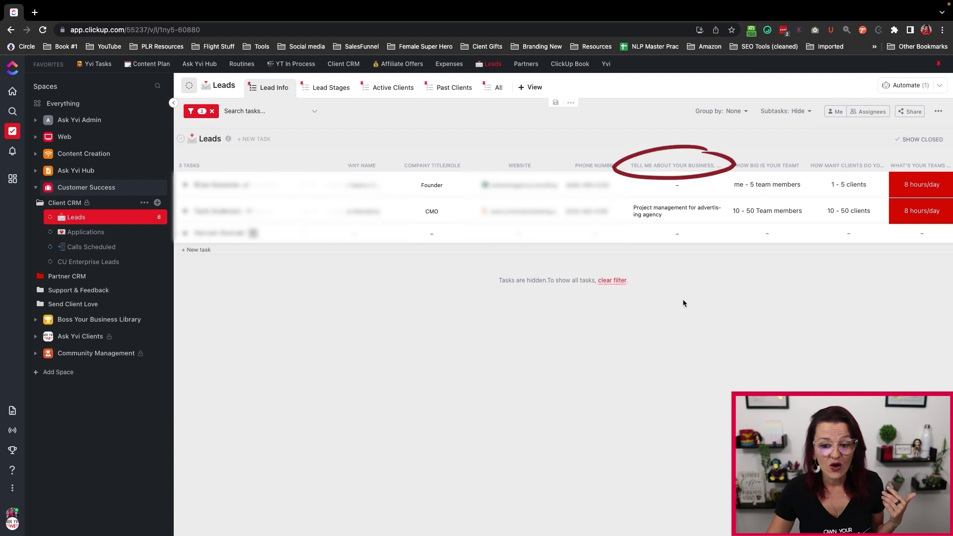
{"action": "scroll", "coordinate": [695, 272], "scroll_direction": "right", "scroll_amount": 3}
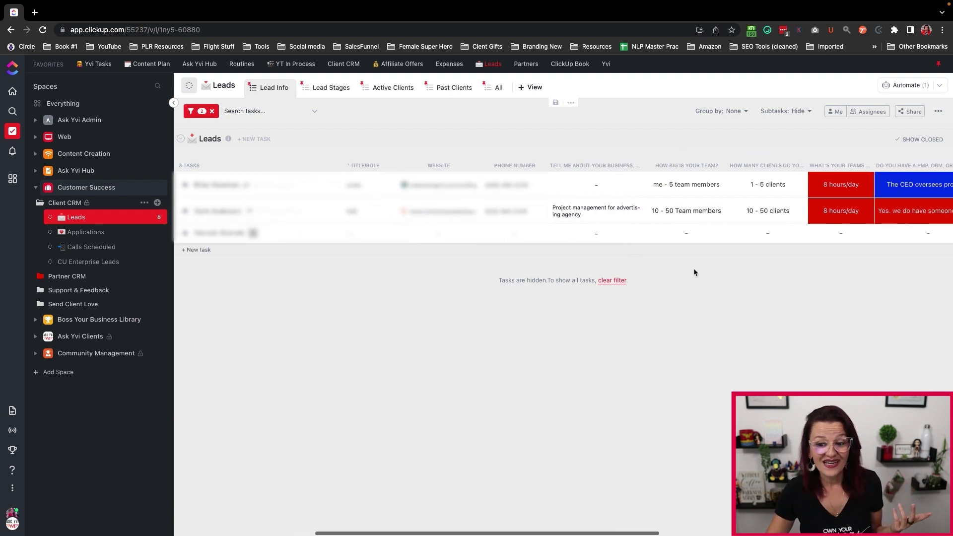
{"action": "scroll", "coordinate": [694, 272], "scroll_direction": "right", "scroll_amount": 3}
{"action": "scroll", "coordinate": [694, 271], "scroll_direction": "right", "scroll_amount": 3}
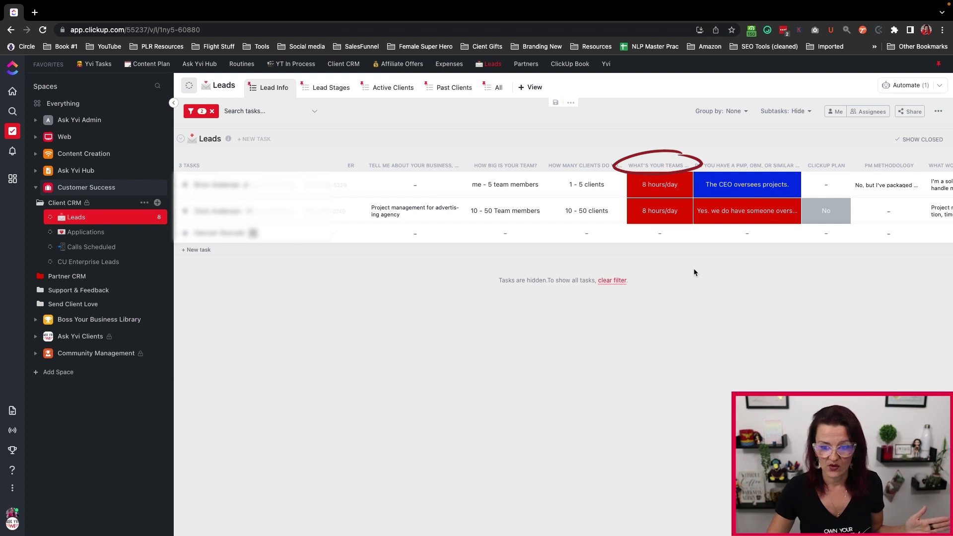
{"action": "scroll", "coordinate": [694, 272], "scroll_direction": "right", "scroll_amount": 3}
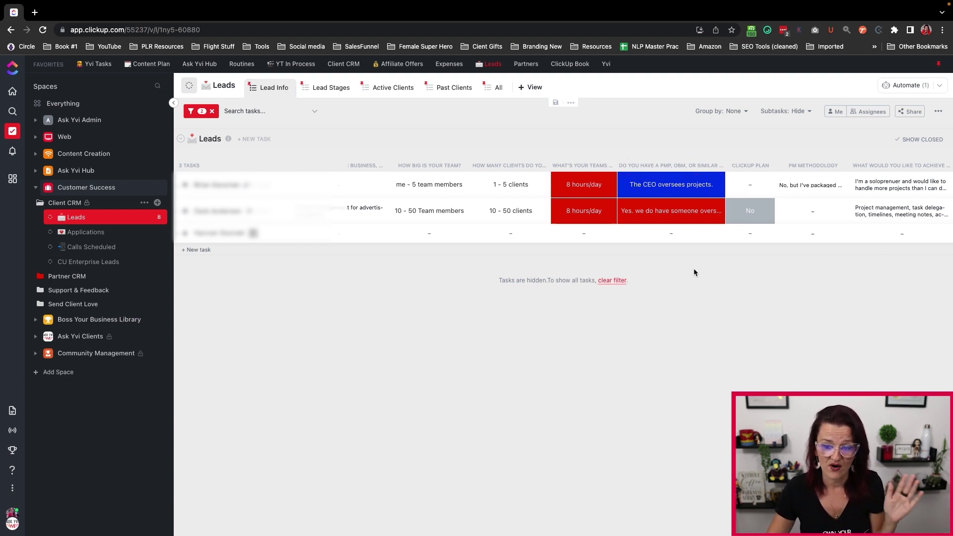
{"action": "scroll", "coordinate": [694, 272], "scroll_direction": "right", "scroll_amount": 3}
{"action": "scroll", "coordinate": [695, 272], "scroll_direction": "right", "scroll_amount": 2}
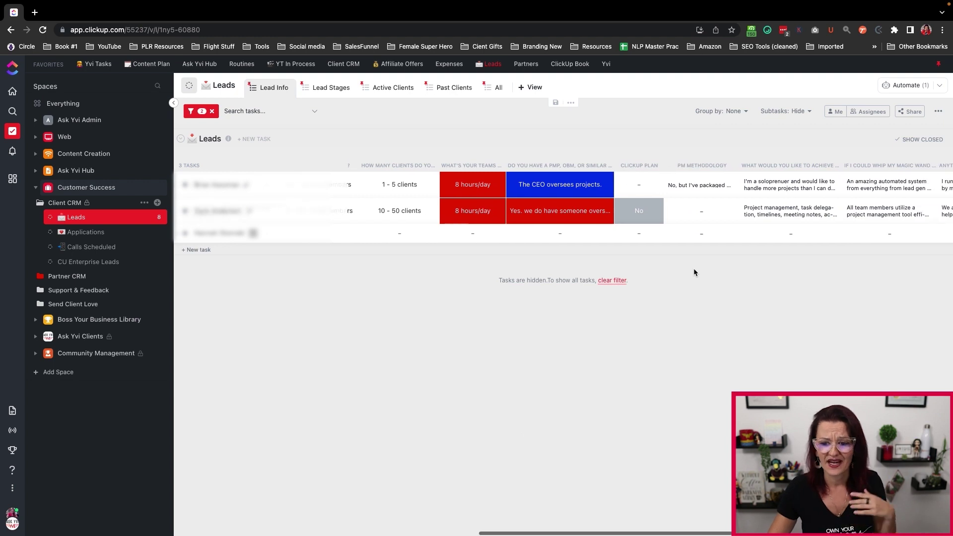
{"action": "scroll", "coordinate": [695, 272], "scroll_direction": "right", "scroll_amount": 2}
{"action": "scroll", "coordinate": [694, 271], "scroll_direction": "right", "scroll_amount": 3}
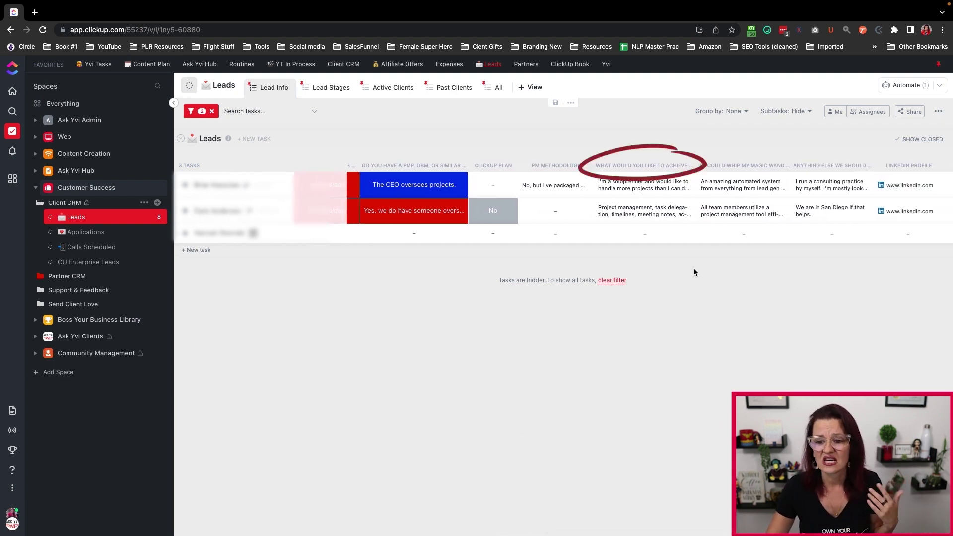
{"action": "scroll", "coordinate": [694, 273], "scroll_direction": "right", "scroll_amount": 3}
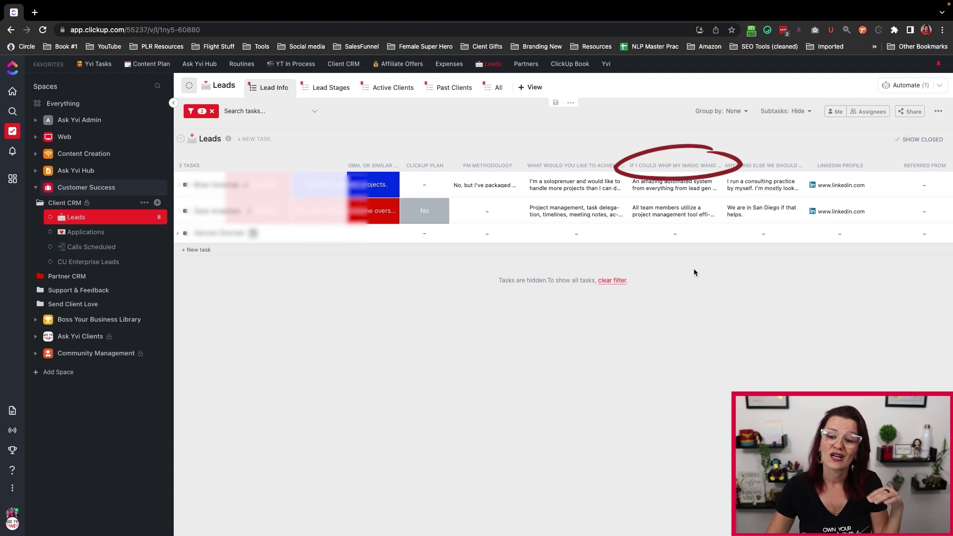
{"action": "scroll", "coordinate": [695, 273], "scroll_direction": "right", "scroll_amount": 3}
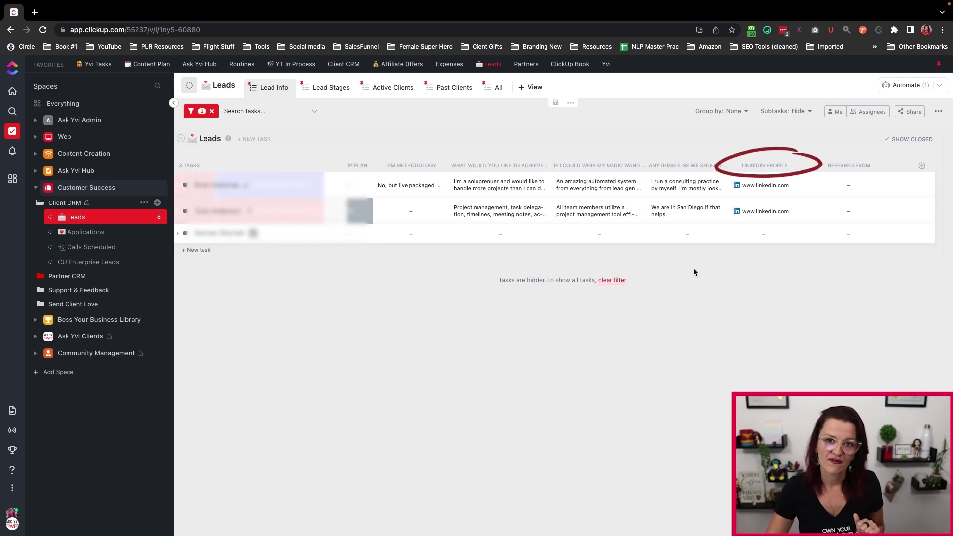
{"action": "scroll", "coordinate": [694, 268], "scroll_direction": "left", "scroll_amount": 10}
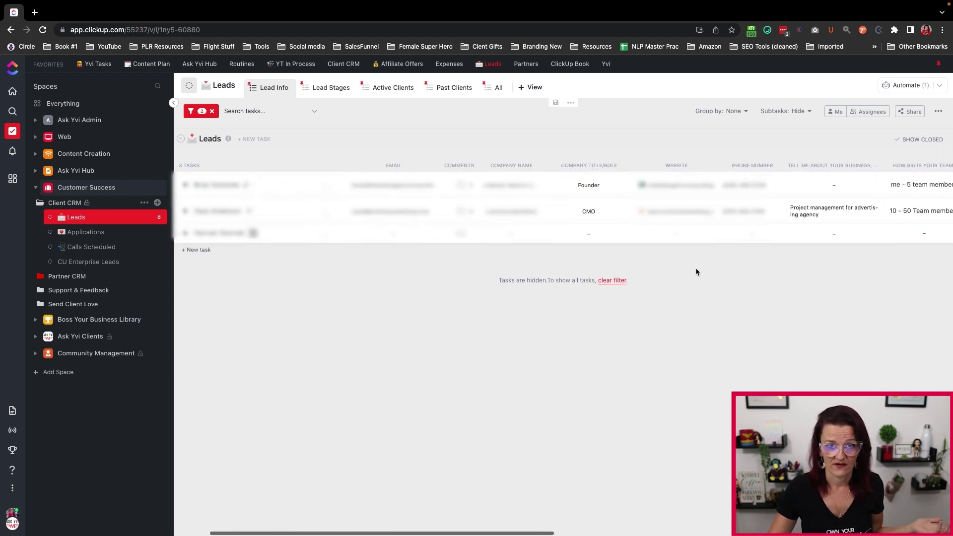
{"action": "scroll", "coordinate": [696, 272], "scroll_direction": "left", "scroll_amount": 2}
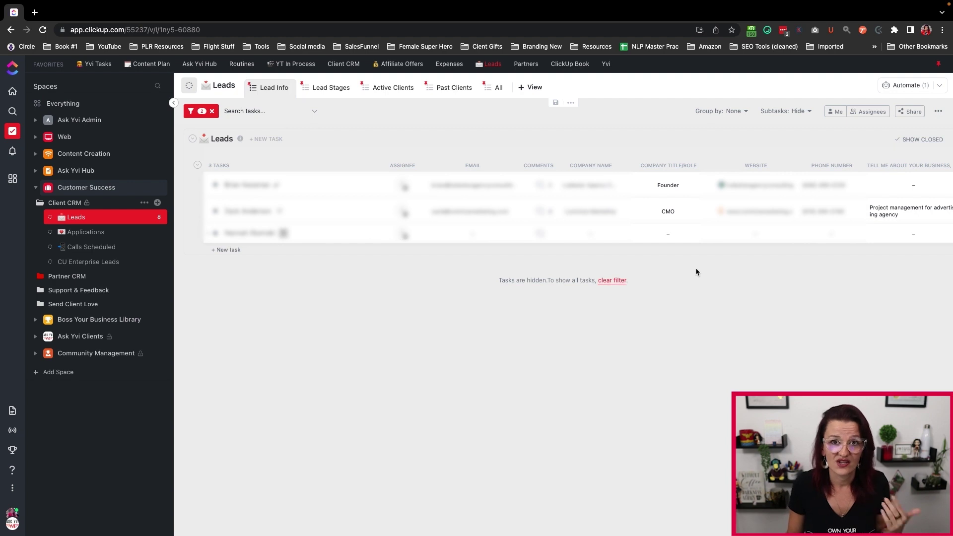
Switch to the Lead Stages view of the Leads list and check its Client Stage filters
{"action": "left_click", "coordinate": [326, 93]}
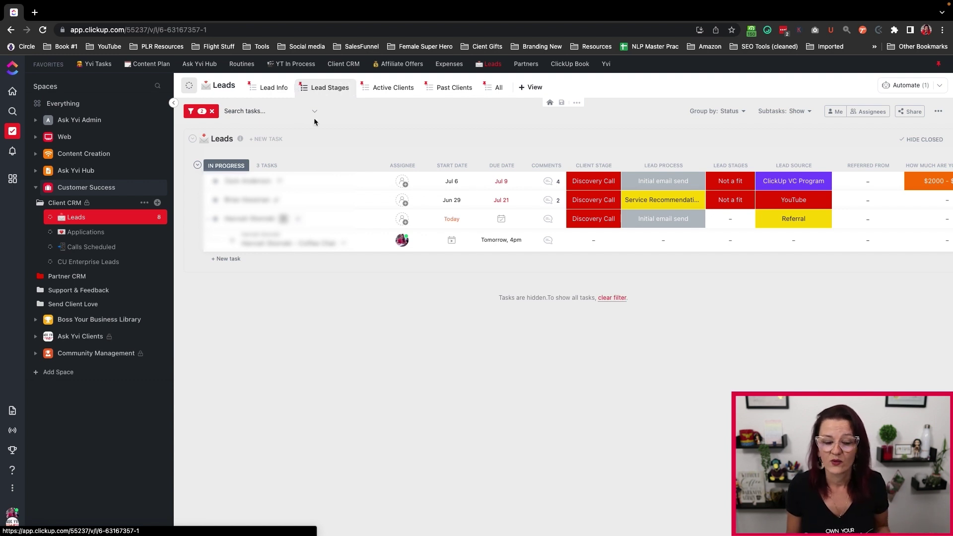
{"action": "left_click", "coordinate": [198, 114]}
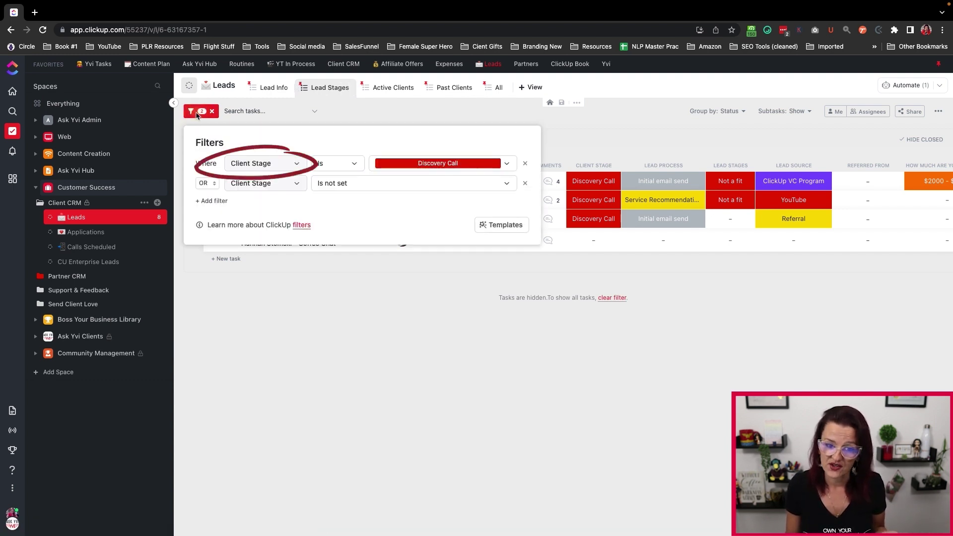
{"action": "left_click", "coordinate": [434, 113]}
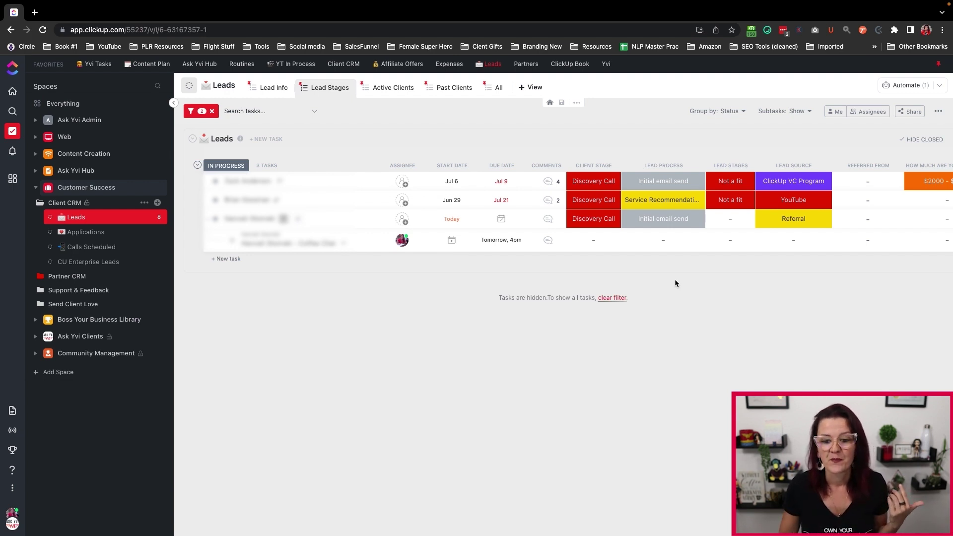
Review the available Lead Process and Lead Stages options for the first lead without changing its values
{"action": "scroll", "coordinate": [673, 282], "scroll_direction": "right", "scroll_amount": 2}
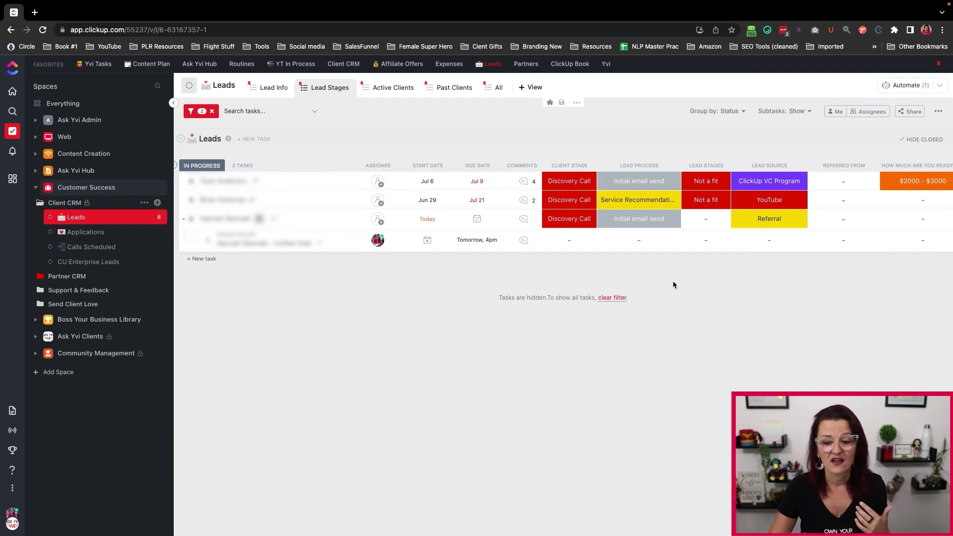
{"action": "scroll", "coordinate": [673, 283], "scroll_direction": "right", "scroll_amount": 5}
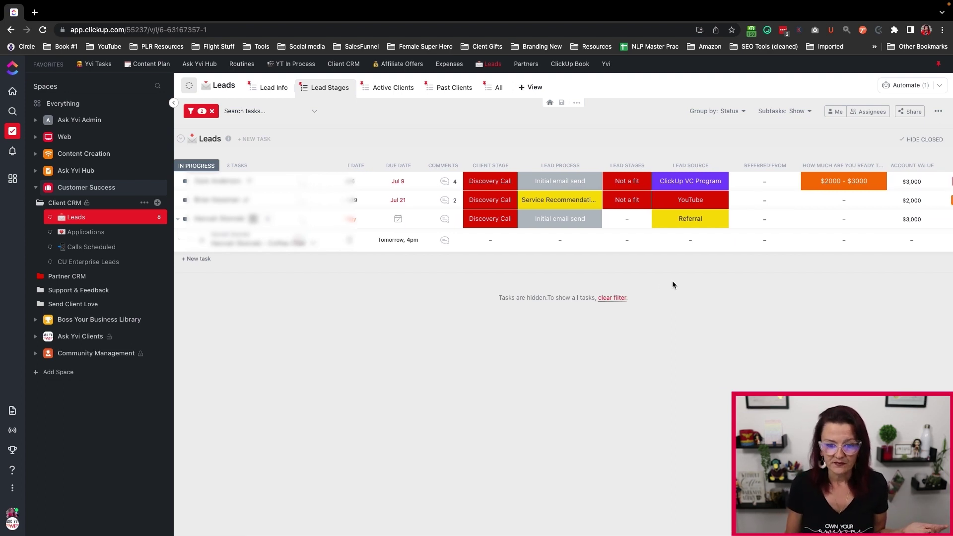
{"action": "left_click", "coordinate": [565, 182]}
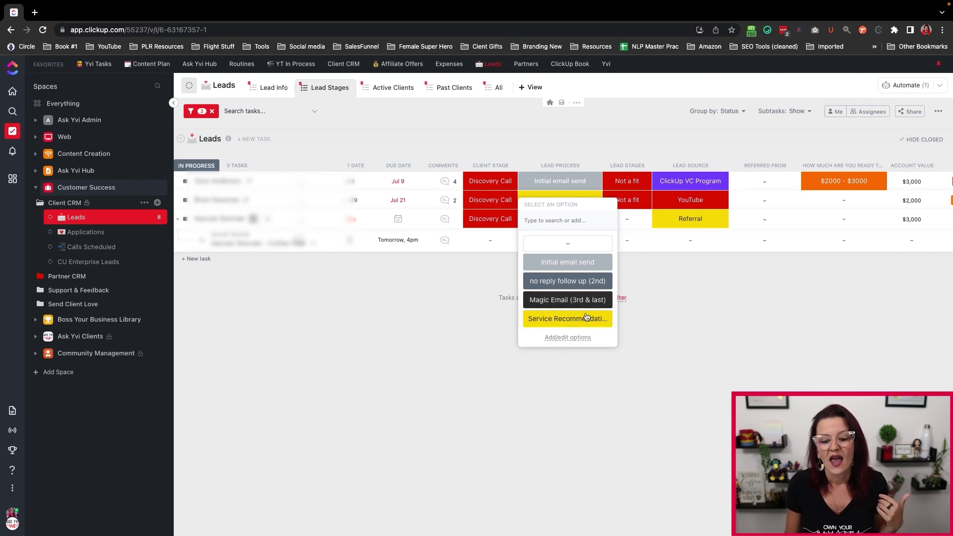
{"action": "left_click", "coordinate": [657, 297]}
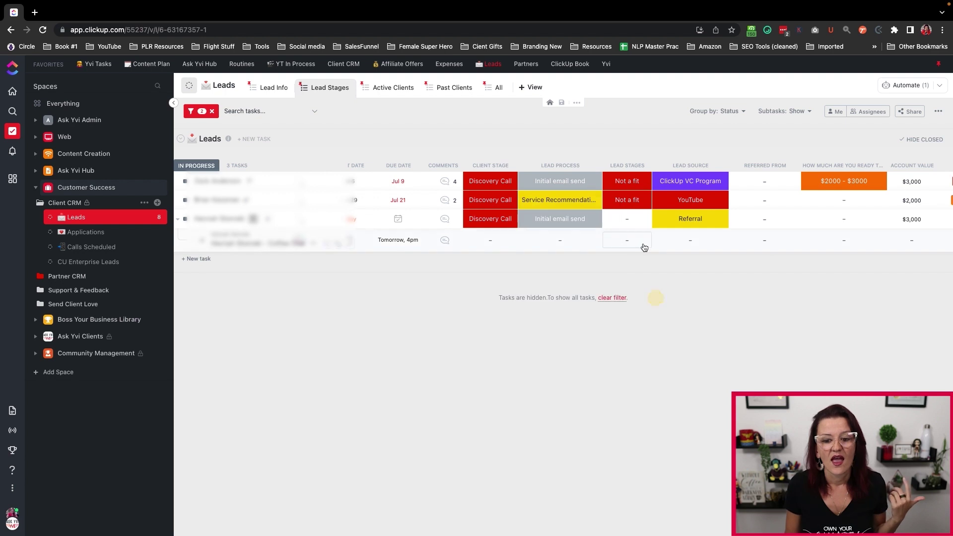
{"action": "left_click", "coordinate": [634, 187]}
{"action": "scroll", "coordinate": [658, 260], "scroll_direction": "down", "scroll_amount": 1}
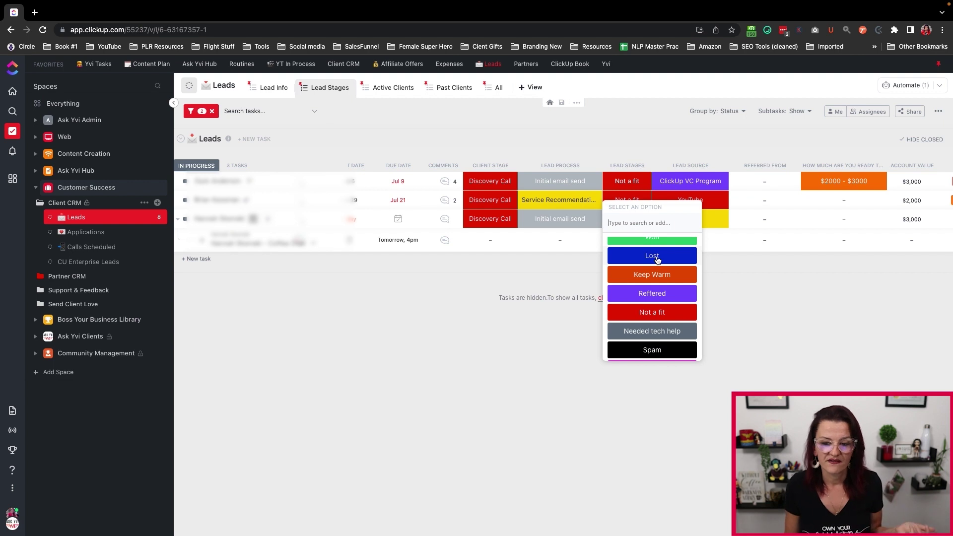
{"action": "left_click", "coordinate": [668, 141]}
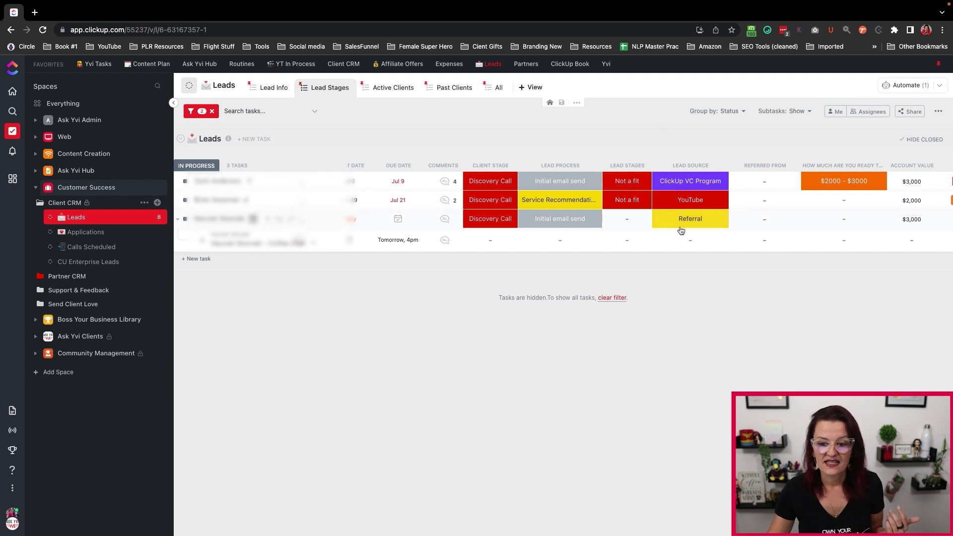
Examine the remaining Lead Stages view columns through Referred To, including the actions available for the Services column
{"action": "scroll", "coordinate": [669, 217], "scroll_direction": "right", "scroll_amount": 2}
{"action": "scroll", "coordinate": [669, 217], "scroll_direction": "right", "scroll_amount": 3}
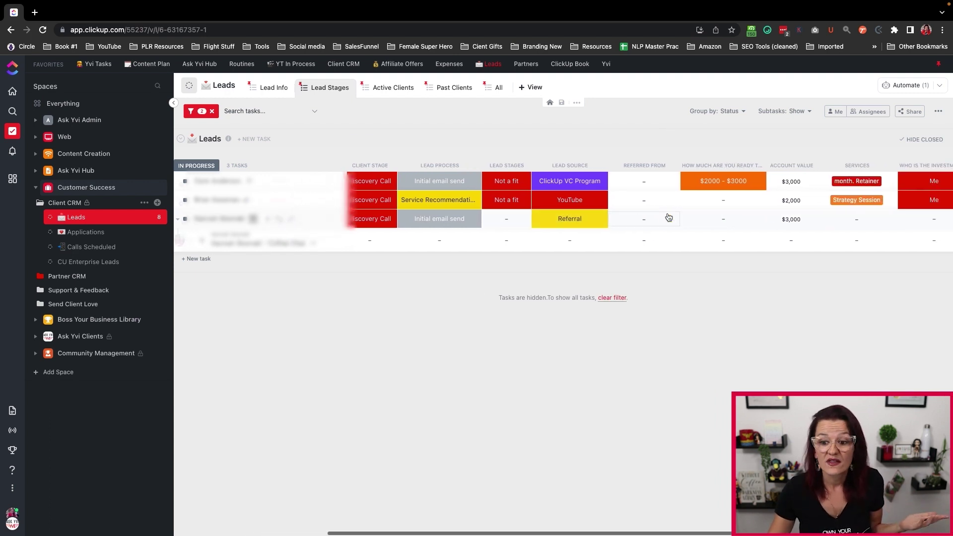
{"action": "scroll", "coordinate": [669, 217], "scroll_direction": "right", "scroll_amount": 5}
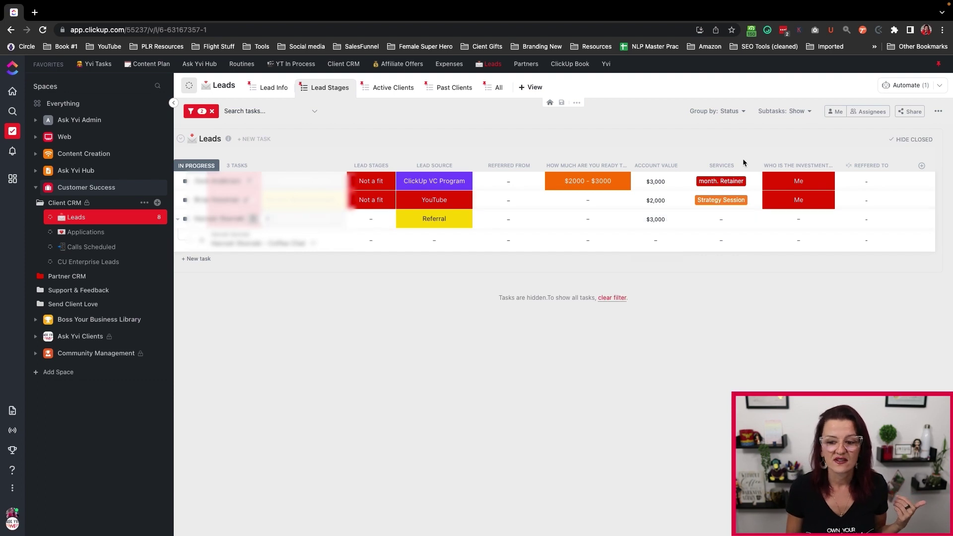
{"action": "left_click", "coordinate": [720, 170]}
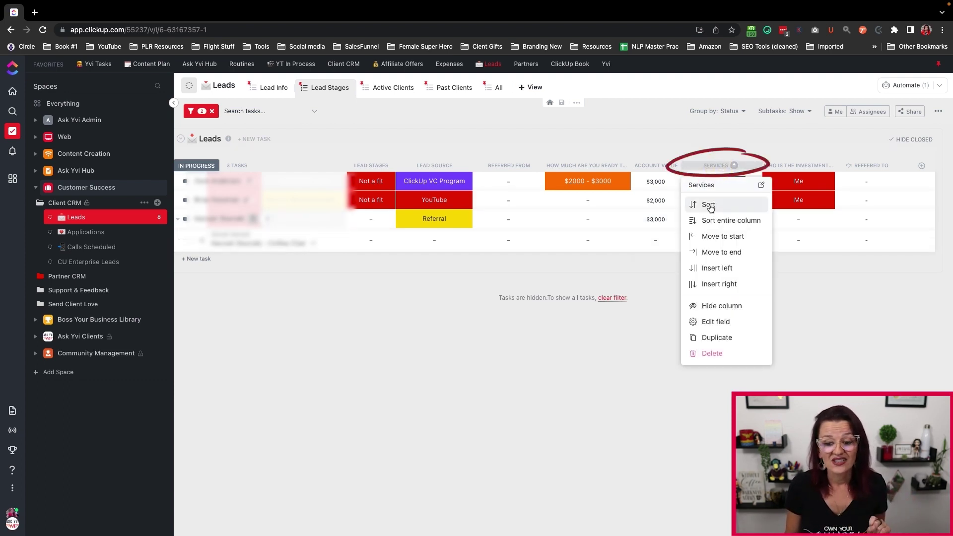
{"action": "left_click", "coordinate": [658, 285]}
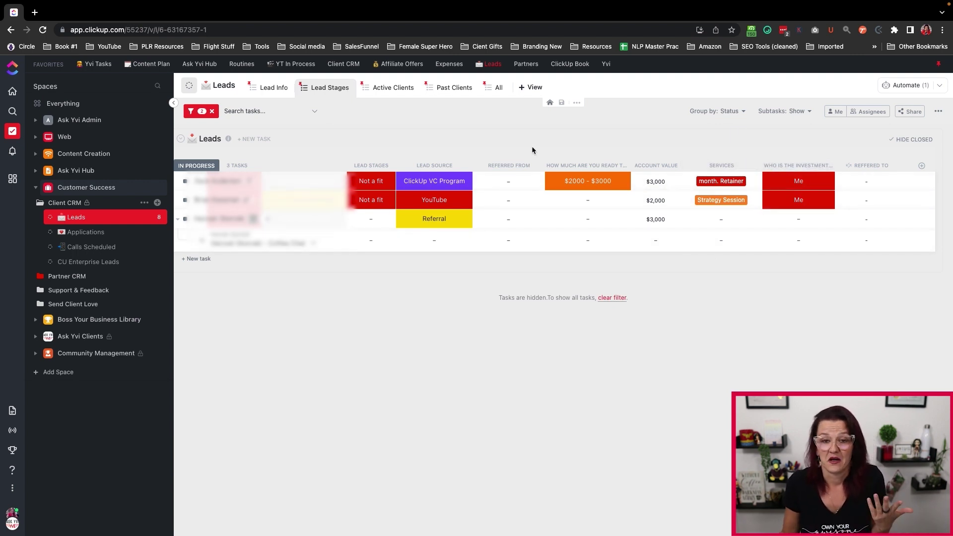
{"action": "scroll", "coordinate": [476, 127], "scroll_direction": "left", "scroll_amount": 10}
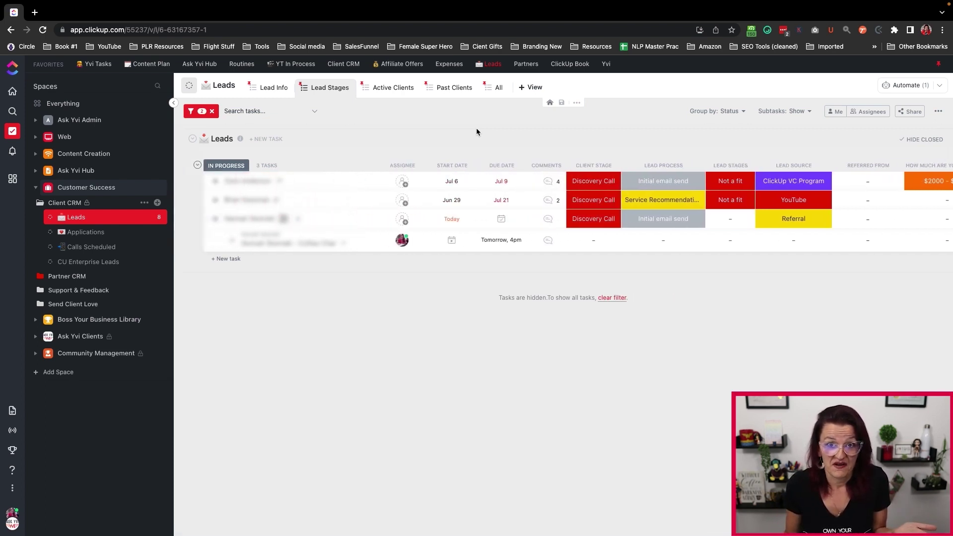
Open the Active Clients view and add a sum calculation beneath the Account Value column
{"action": "left_click", "coordinate": [393, 94]}
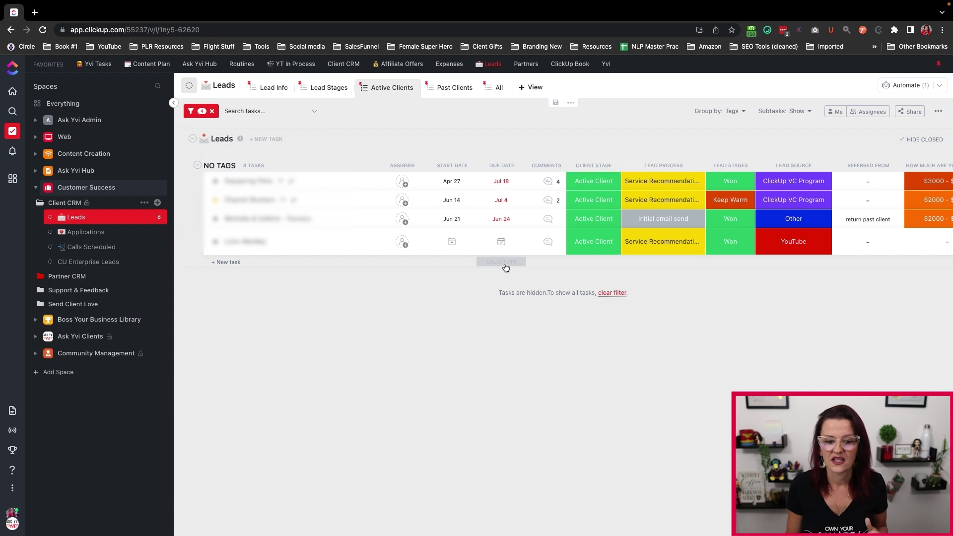
{"action": "scroll", "coordinate": [466, 279], "scroll_direction": "right", "scroll_amount": 10}
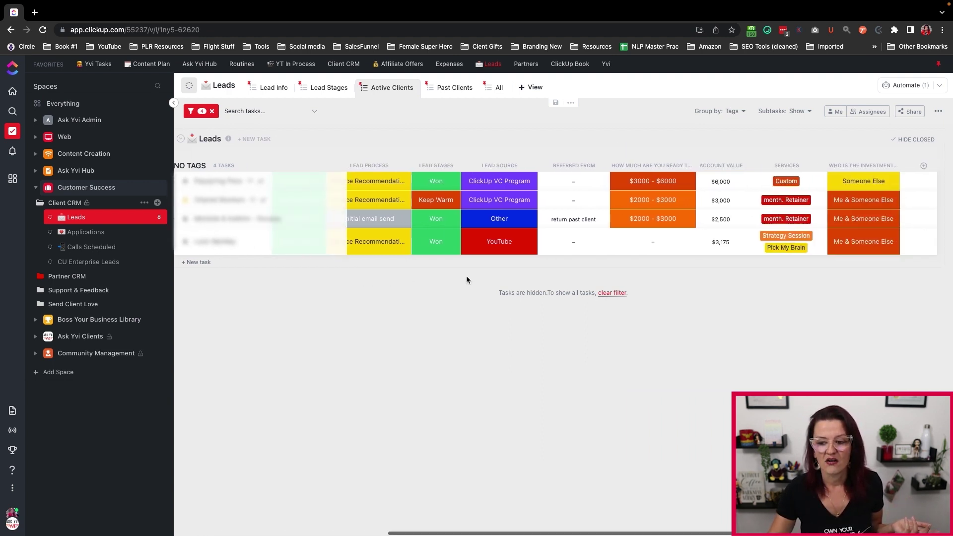
{"action": "scroll", "coordinate": [467, 279], "scroll_direction": "left", "scroll_amount": 10}
{"action": "scroll", "coordinate": [467, 280], "scroll_direction": "right", "scroll_amount": 10}
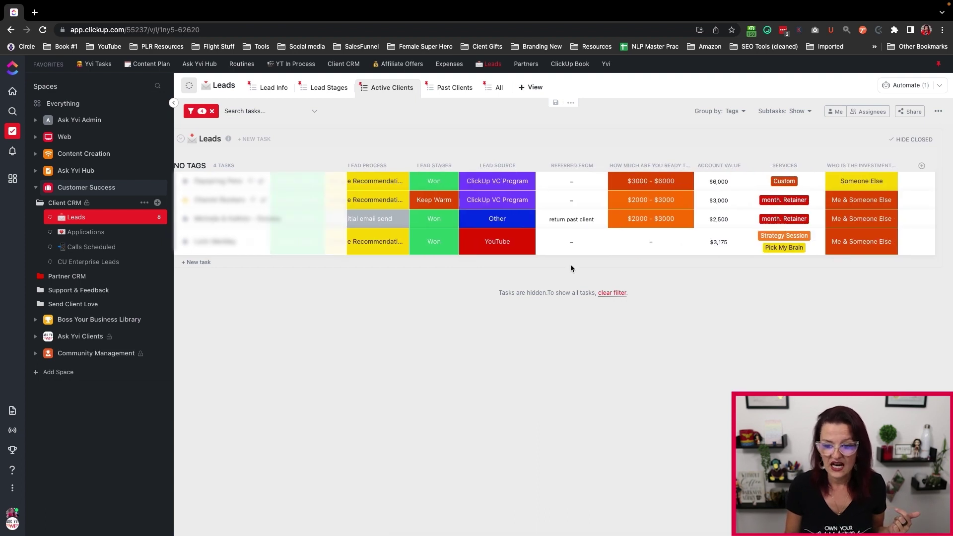
{"action": "left_click", "coordinate": [716, 263]}
{"action": "left_click", "coordinate": [733, 326]}
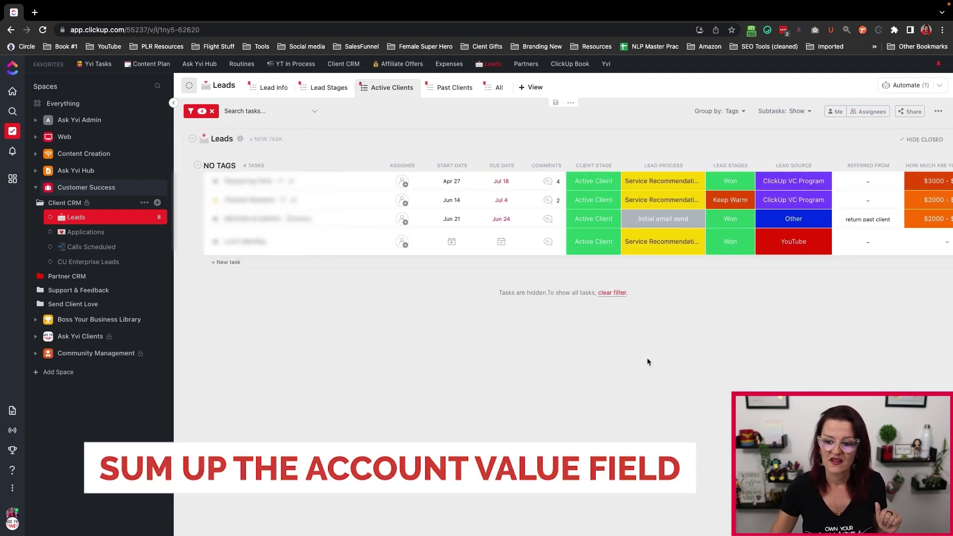
{"action": "scroll", "coordinate": [696, 376], "scroll_direction": "right", "scroll_amount": 10}
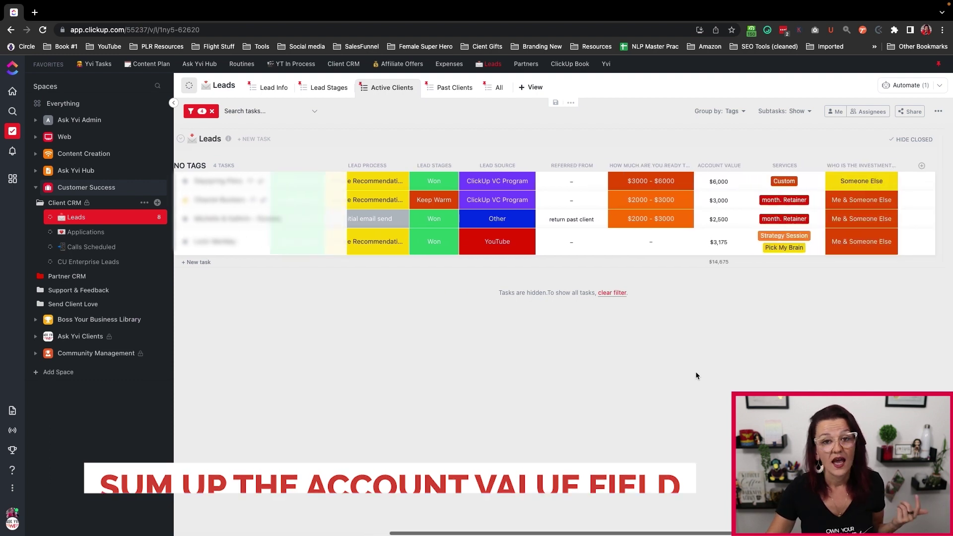
{"action": "scroll", "coordinate": [695, 376], "scroll_direction": "left", "scroll_amount": 10}
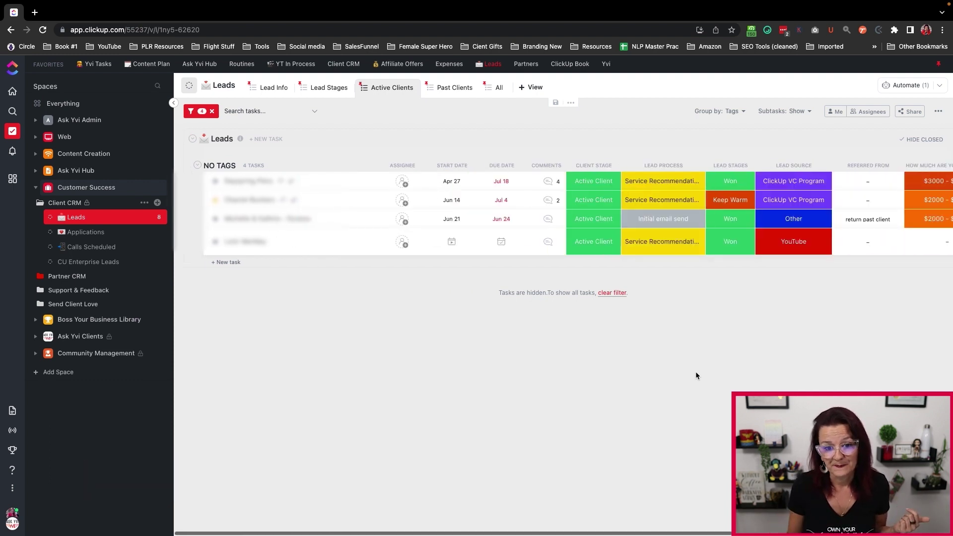
Open the Past Clients view and check its filter on Client Stage
{"action": "left_click", "coordinate": [454, 90]}
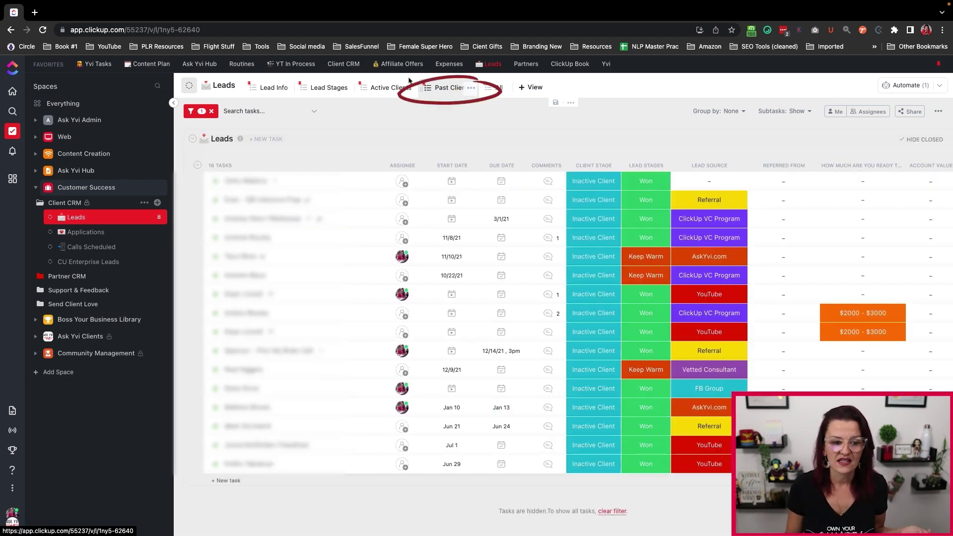
{"action": "left_click", "coordinate": [198, 111]}
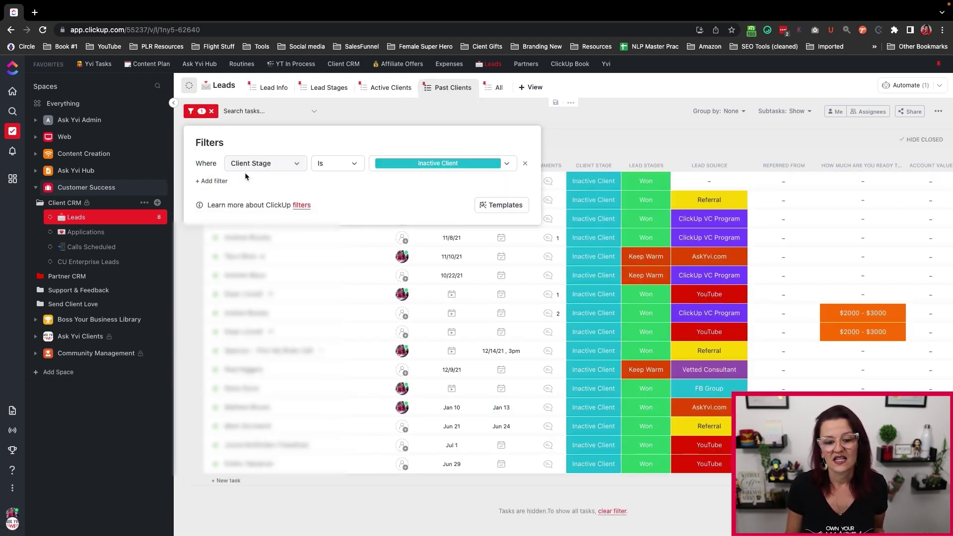
{"action": "left_click", "coordinate": [583, 126]}
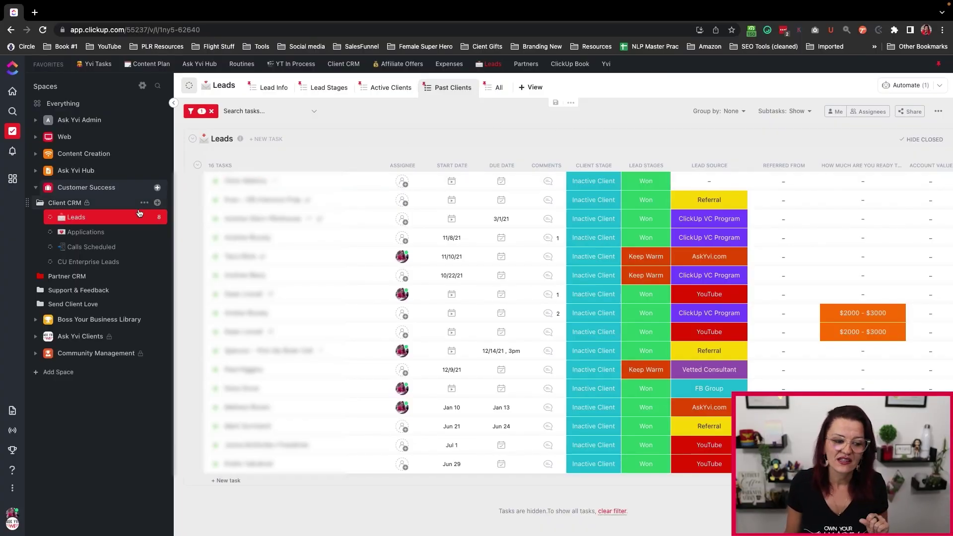
View the Calls Scheduled list in the Client CRM folder and return to the Leads list
{"action": "left_click", "coordinate": [93, 248]}
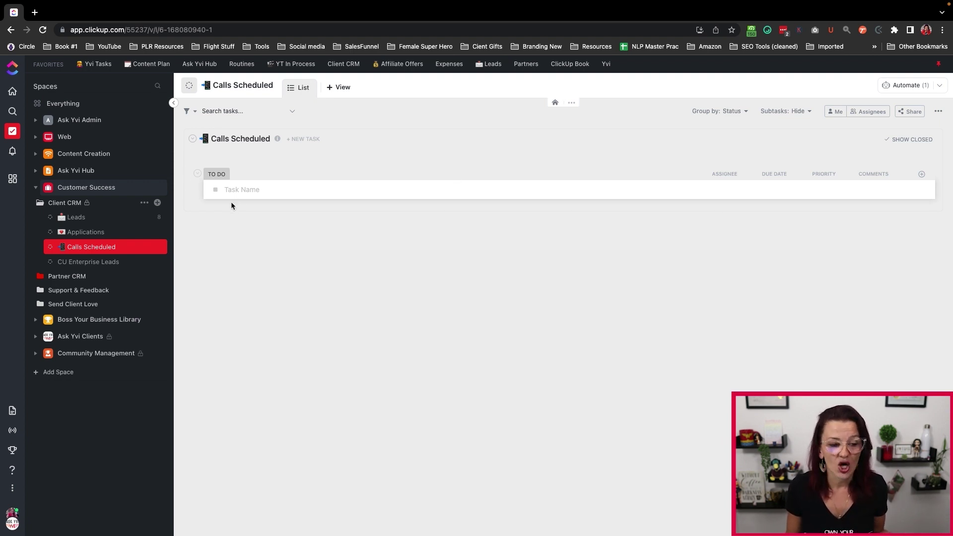
{"action": "left_click", "coordinate": [80, 218]}
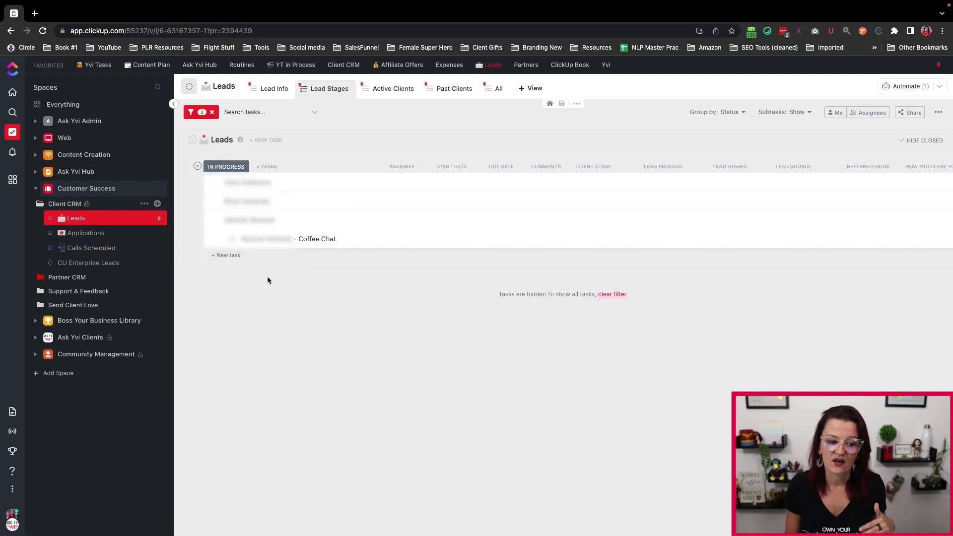